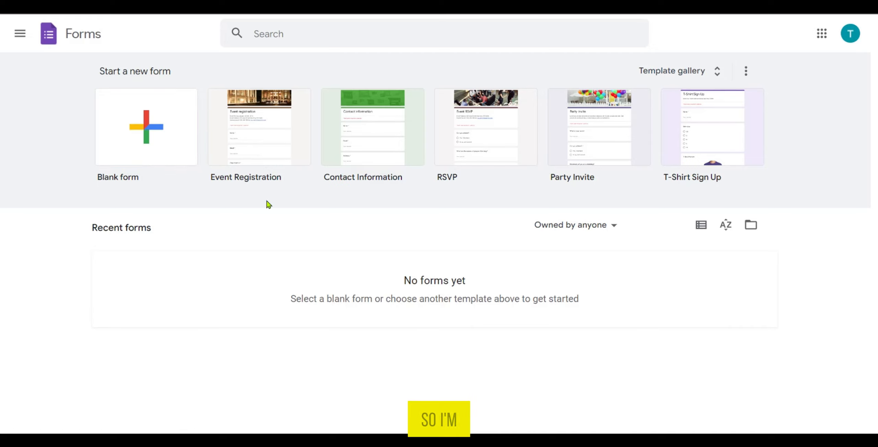
Create a form from the Contact Information template and change its title to "Contact Information For Clients"
{"action": "left_click", "coordinate": [351, 146]}
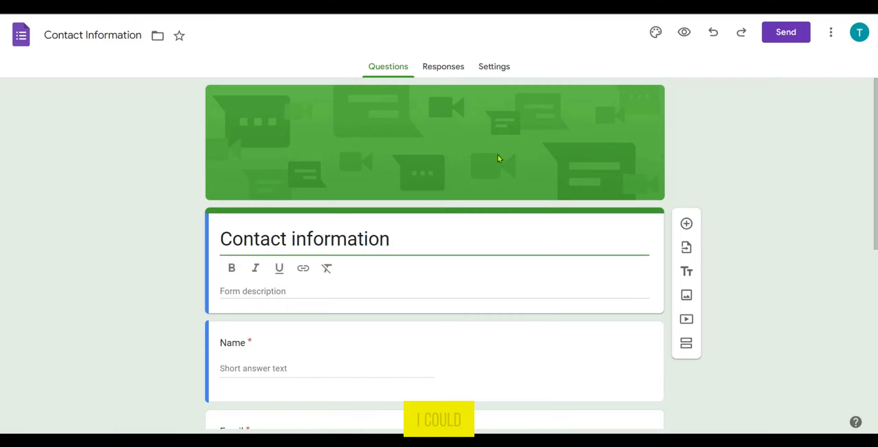
{"action": "left_click", "coordinate": [396, 242]}
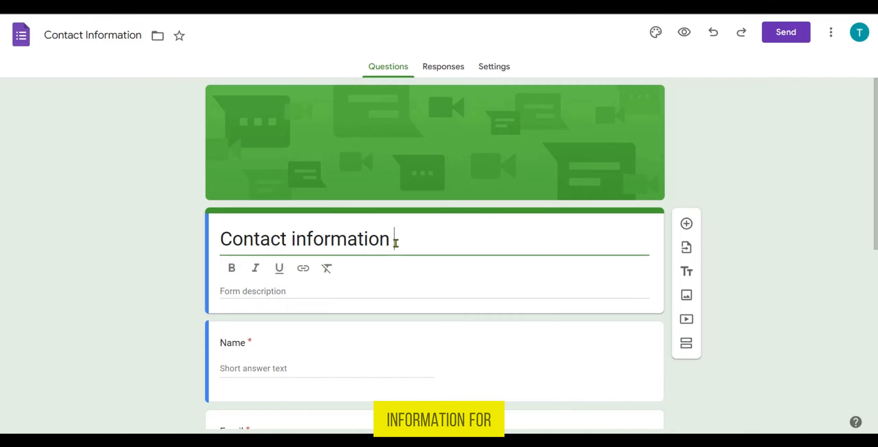
{"action": "type", "text": "For CLi"}
{"action": "key", "text": "BackSpace"}
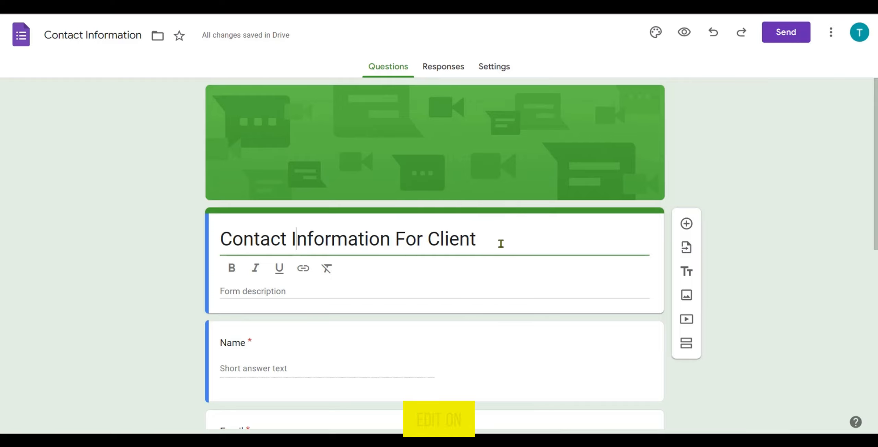
{"action": "left_click_drag", "start_coordinate": [501, 243], "coordinate": [199, 255]}
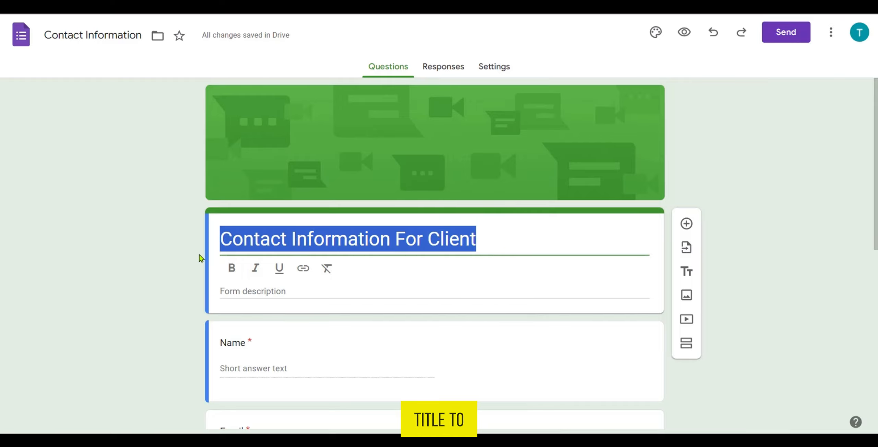
{"action": "left_click", "coordinate": [478, 241]}
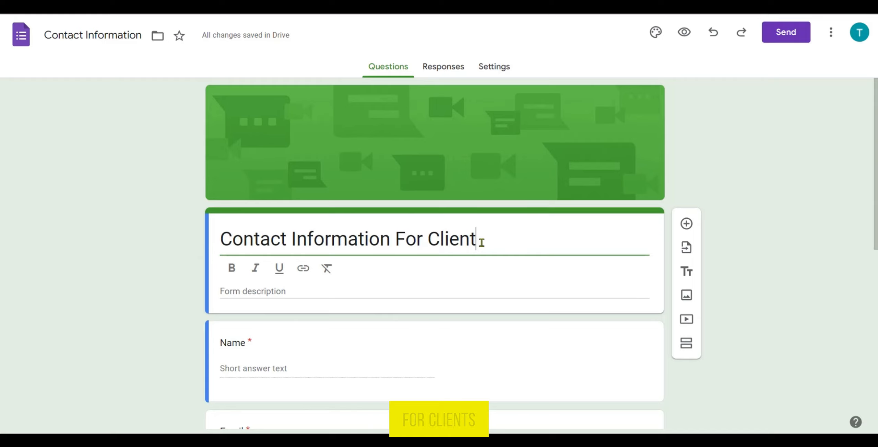
{"action": "type", "text": "s"}
{"action": "left_click", "coordinate": [448, 310]}
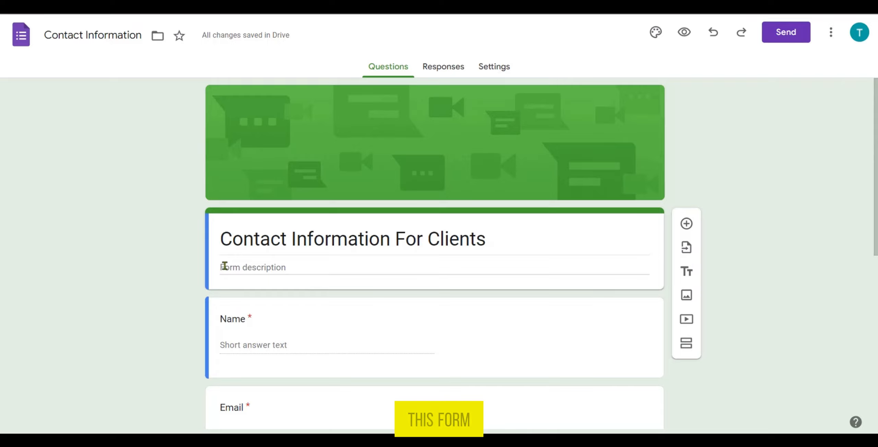
Add a new question to the form and move it below the Comments question
{"action": "scroll", "coordinate": [225, 266], "scroll_direction": "down", "scroll_amount": 5}
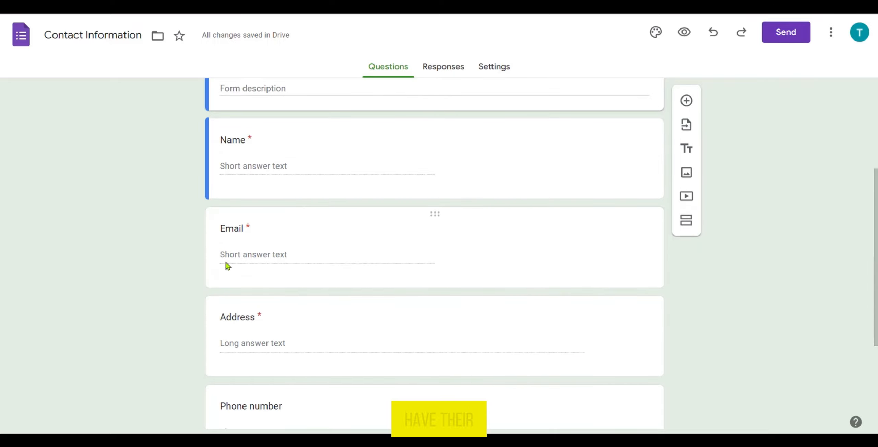
{"action": "scroll", "coordinate": [227, 258], "scroll_direction": "down", "scroll_amount": 2}
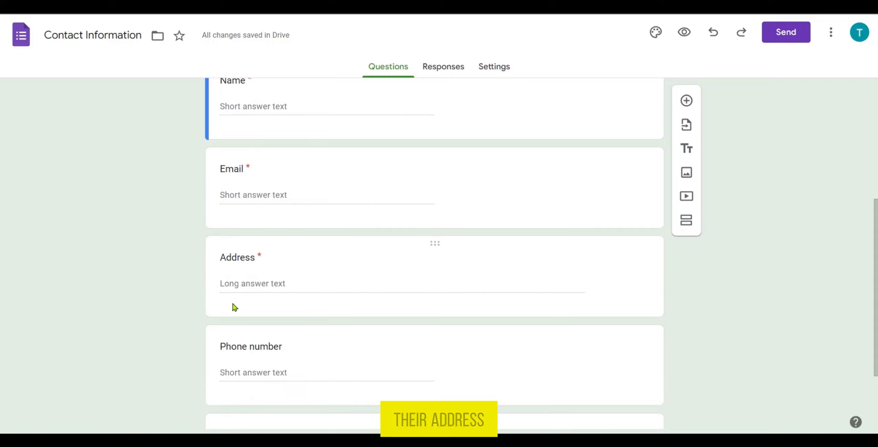
{"action": "scroll", "coordinate": [234, 307], "scroll_direction": "down", "scroll_amount": 3}
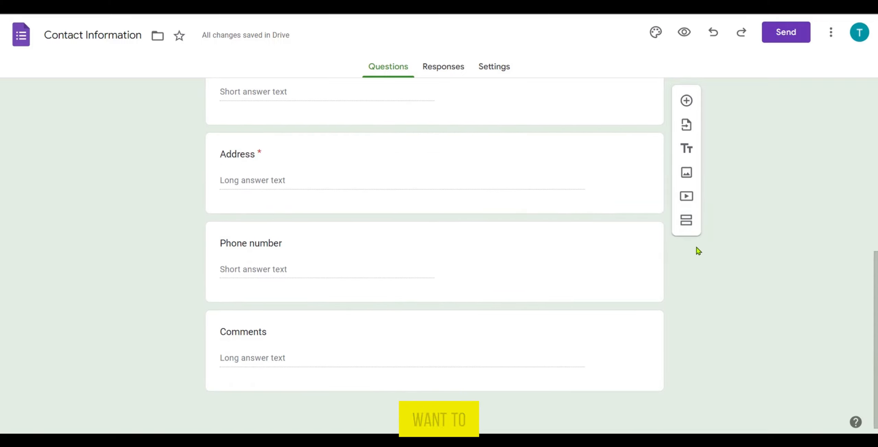
{"action": "scroll", "coordinate": [687, 231], "scroll_direction": "up", "scroll_amount": 3}
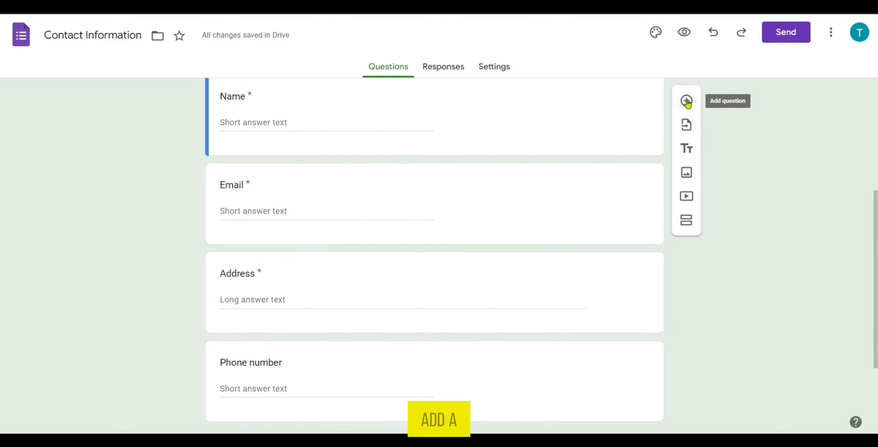
{"action": "left_click", "coordinate": [687, 102]}
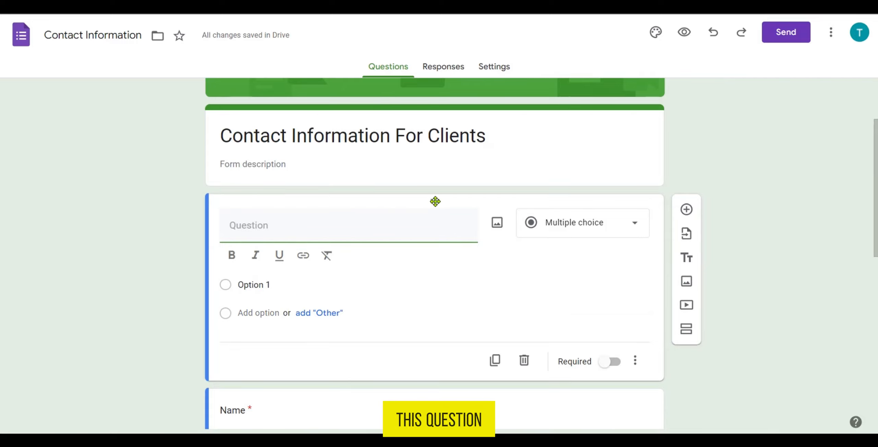
{"action": "left_click_drag", "start_coordinate": [436, 202], "coordinate": [437, 276]}
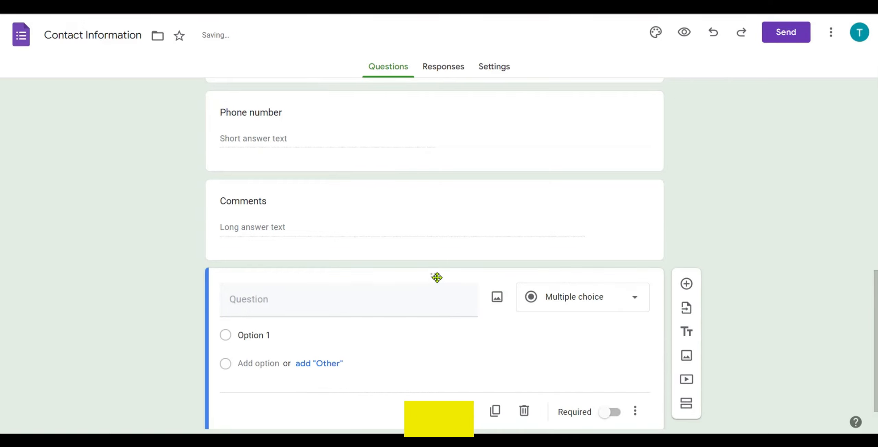
Set the new question's type to Checkboxes and add a second answer option, Option 2
{"action": "left_click", "coordinate": [619, 301]}
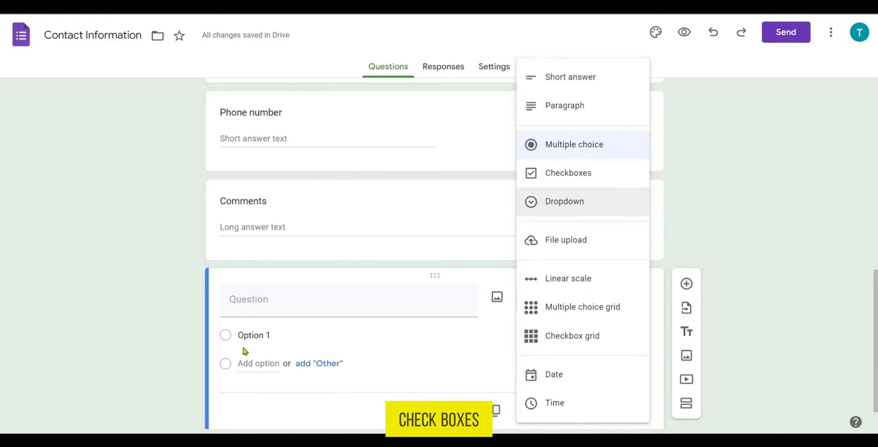
{"action": "left_click", "coordinate": [569, 175]}
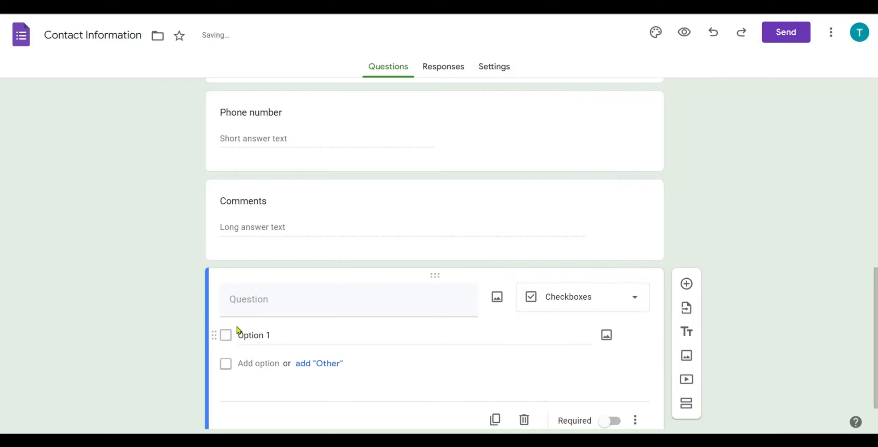
{"action": "left_click", "coordinate": [230, 335]}
{"action": "left_click", "coordinate": [231, 363]}
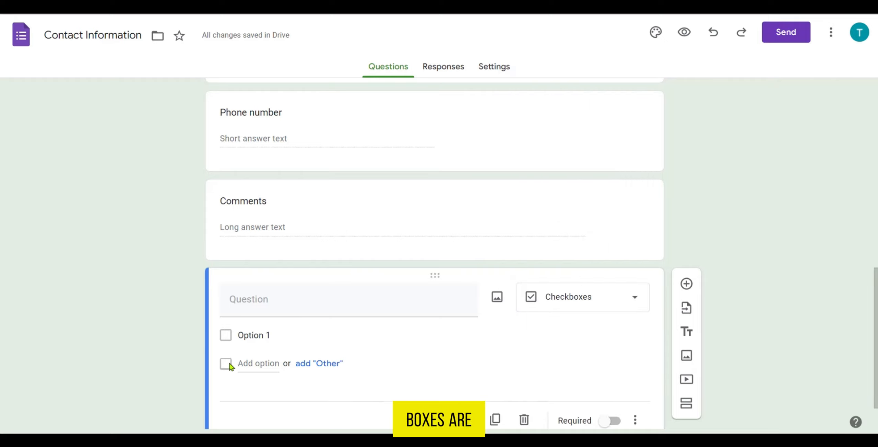
{"action": "scroll", "coordinate": [274, 343], "scroll_direction": "down", "scroll_amount": 2}
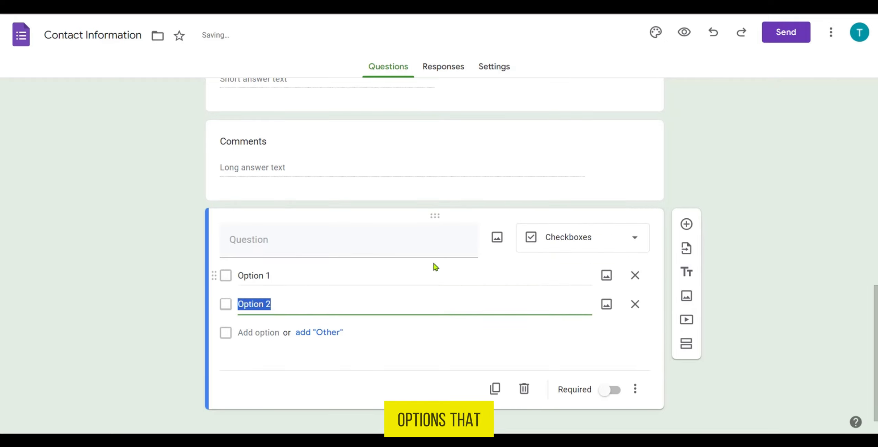
{"action": "left_click", "coordinate": [629, 245]}
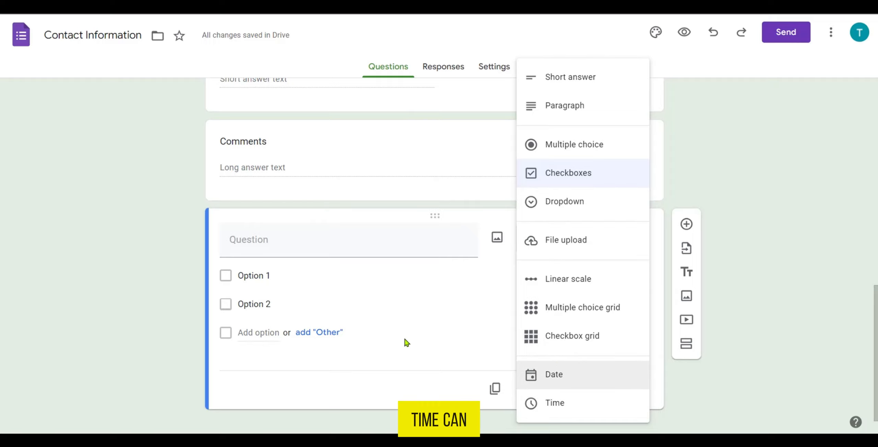
{"action": "left_click", "coordinate": [397, 350]}
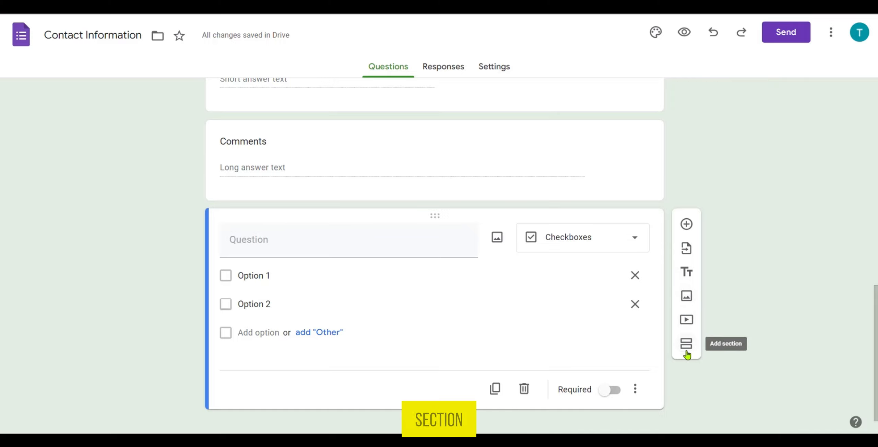
Examine which of the form's questions are required, opening the Name and Email questions to check their settings
{"action": "scroll", "coordinate": [607, 338], "scroll_direction": "up", "scroll_amount": 5}
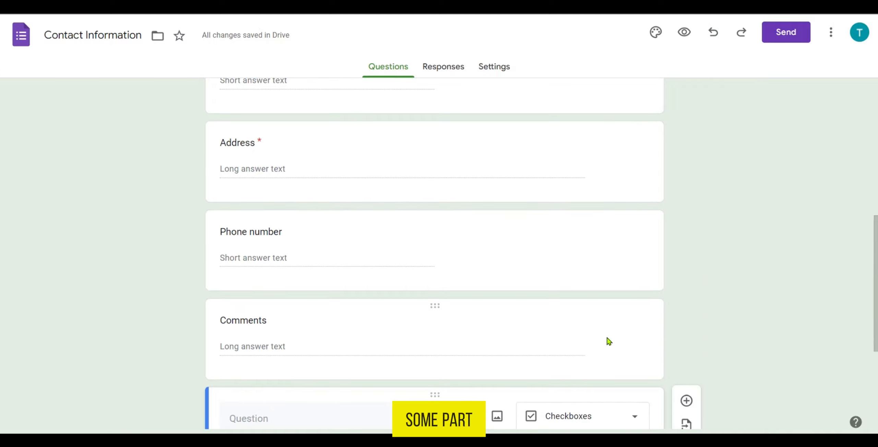
{"action": "scroll", "coordinate": [608, 338], "scroll_direction": "down", "scroll_amount": 5}
{"action": "scroll", "coordinate": [607, 338], "scroll_direction": "up", "scroll_amount": 10}
{"action": "scroll", "coordinate": [607, 340], "scroll_direction": "up", "scroll_amount": 5}
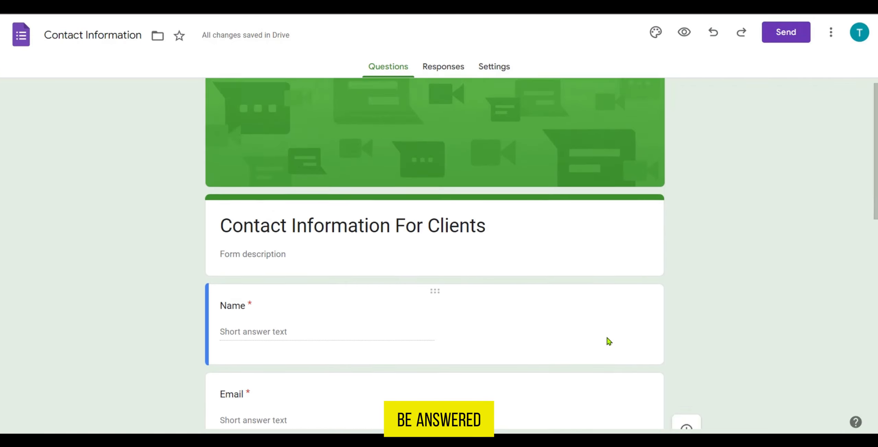
{"action": "scroll", "coordinate": [576, 323], "scroll_direction": "down", "scroll_amount": 3}
{"action": "left_click", "coordinate": [389, 193]}
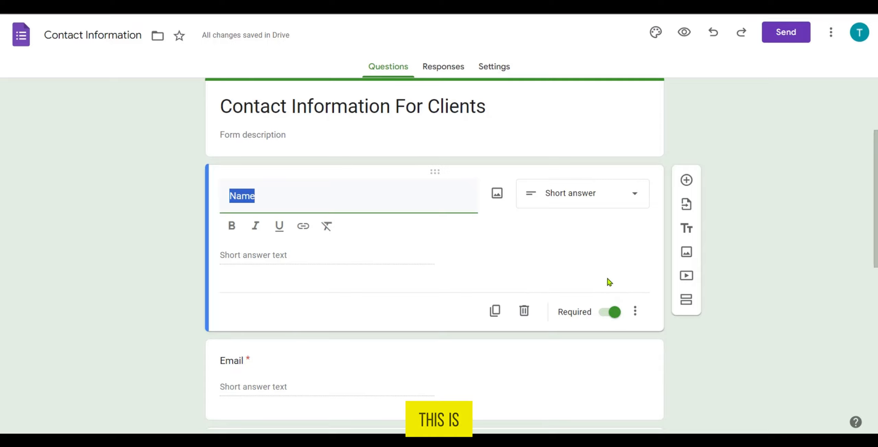
{"action": "scroll", "coordinate": [492, 228], "scroll_direction": "down", "scroll_amount": 5}
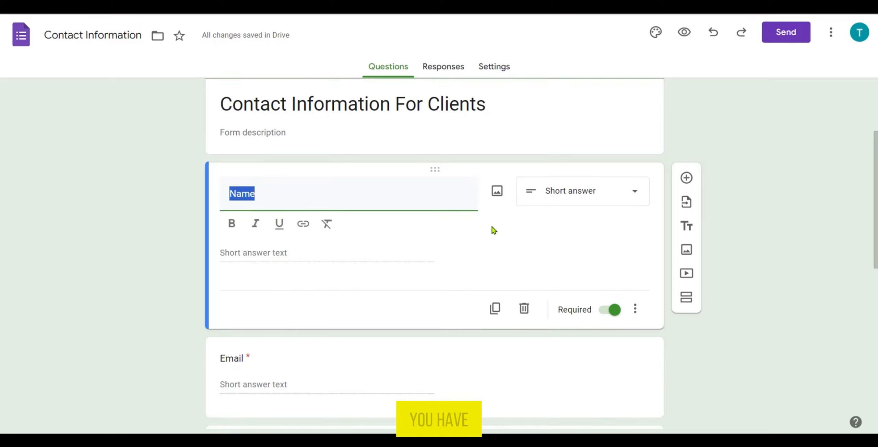
{"action": "left_click", "coordinate": [435, 206]}
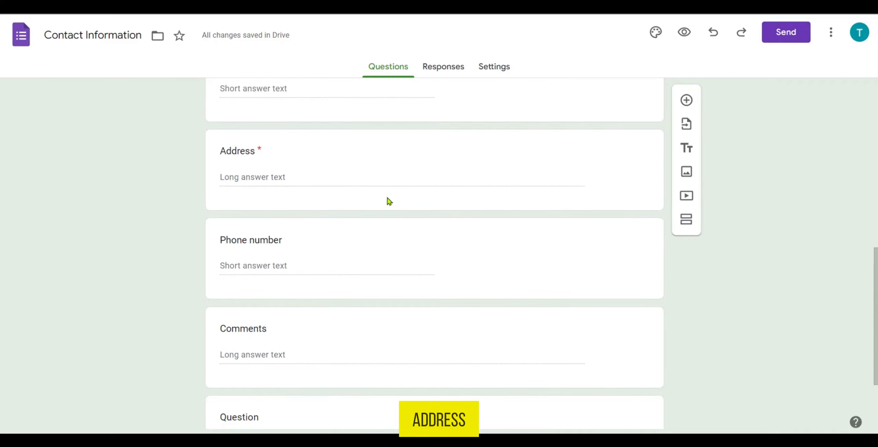
{"action": "scroll", "coordinate": [604, 340], "scroll_direction": "down", "scroll_amount": 2}
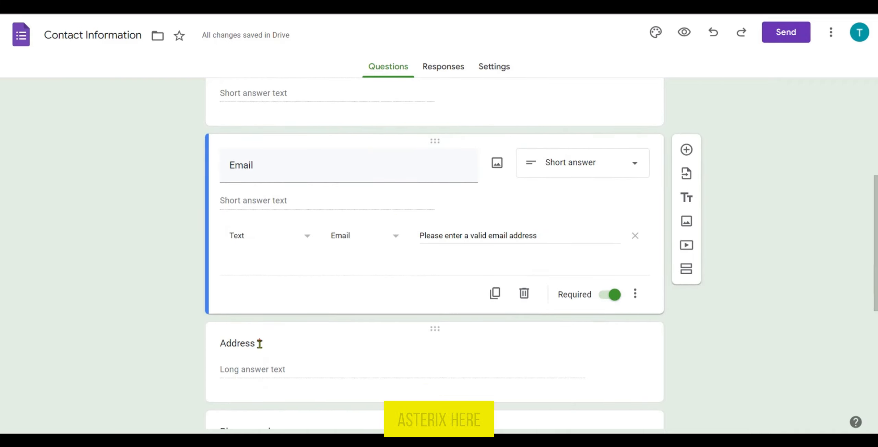
{"action": "scroll", "coordinate": [300, 349], "scroll_direction": "down", "scroll_amount": 2}
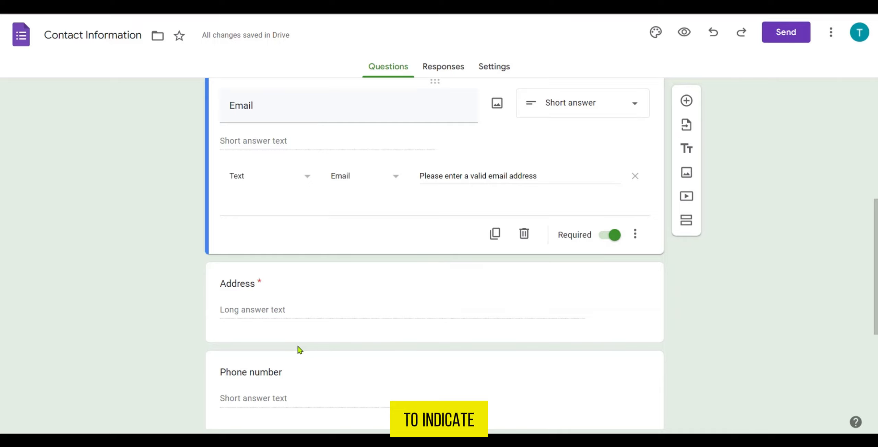
{"action": "scroll", "coordinate": [300, 349], "scroll_direction": "down", "scroll_amount": 4}
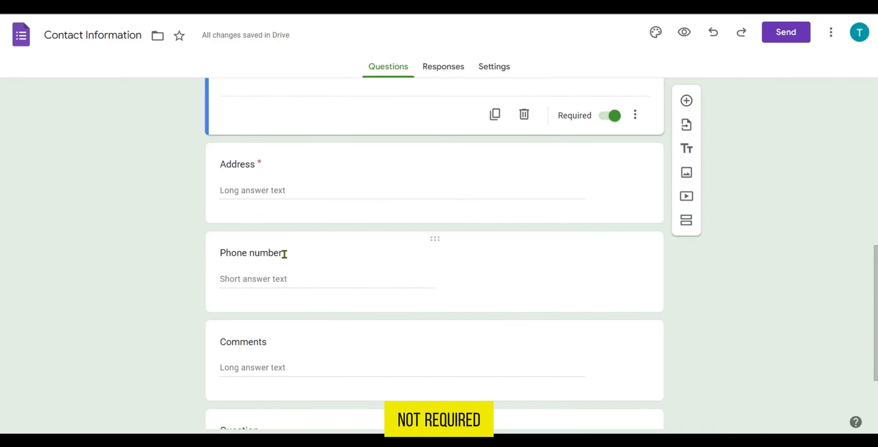
{"action": "scroll", "coordinate": [627, 232], "scroll_direction": "up", "scroll_amount": 13}
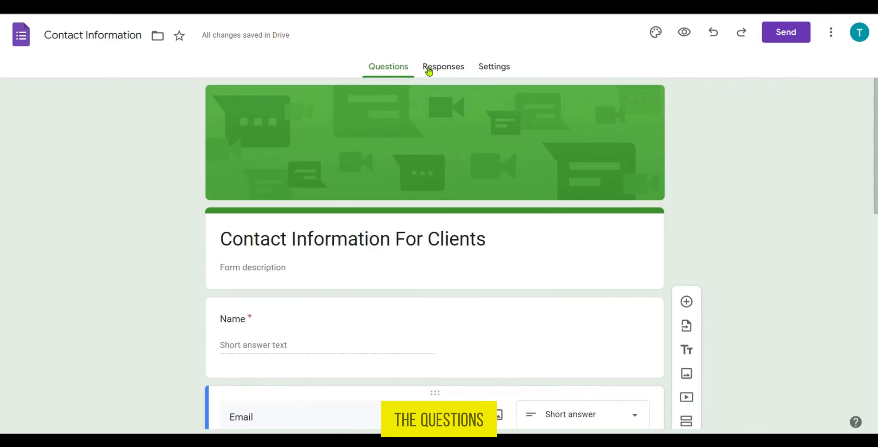
Review the form's responses page and the settings for response collection and question defaults
{"action": "left_click", "coordinate": [447, 69]}
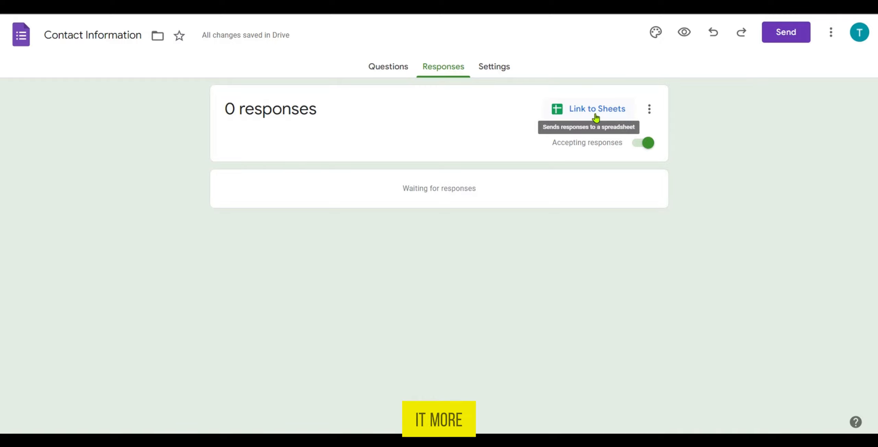
{"action": "left_click", "coordinate": [500, 73]}
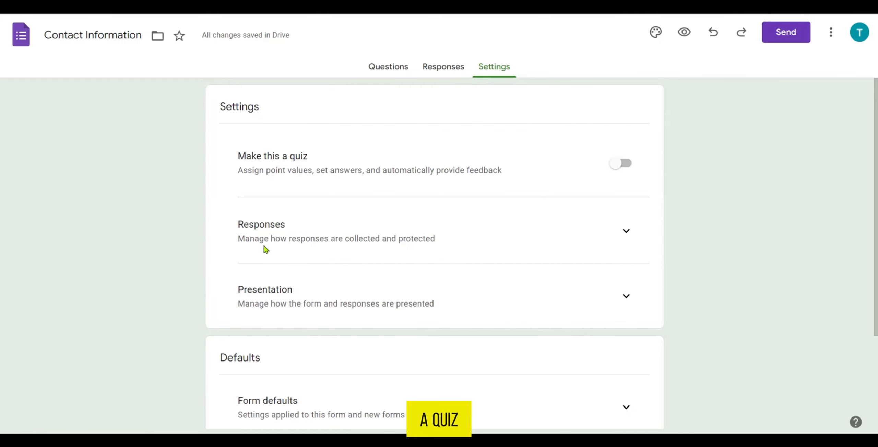
{"action": "left_click", "coordinate": [625, 235]}
{"action": "scroll", "coordinate": [320, 313], "scroll_direction": "down", "scroll_amount": 3}
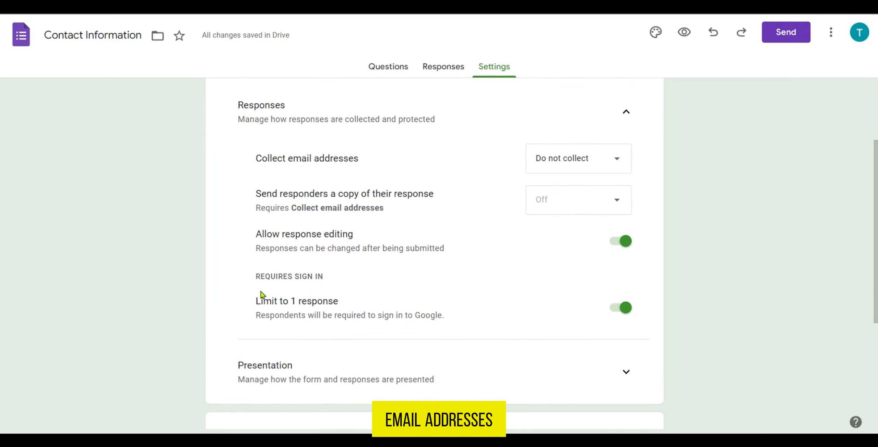
{"action": "scroll", "coordinate": [387, 262], "scroll_direction": "down", "scroll_amount": 5}
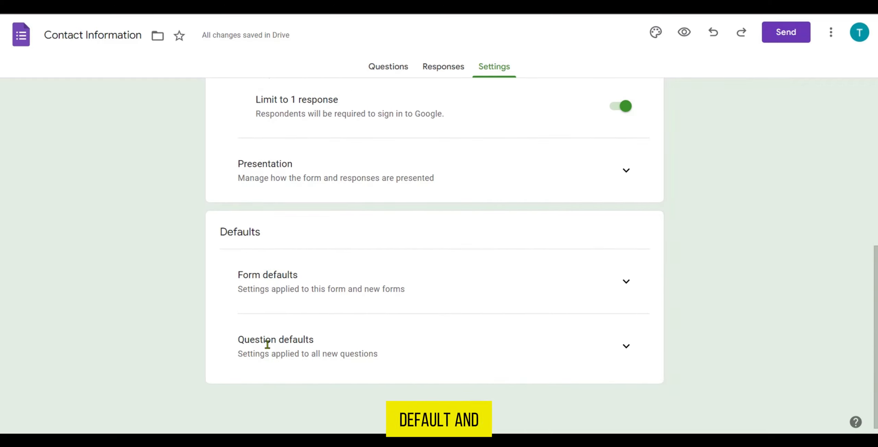
{"action": "left_click", "coordinate": [625, 347]}
{"action": "scroll", "coordinate": [457, 314], "scroll_direction": "down", "scroll_amount": 1}
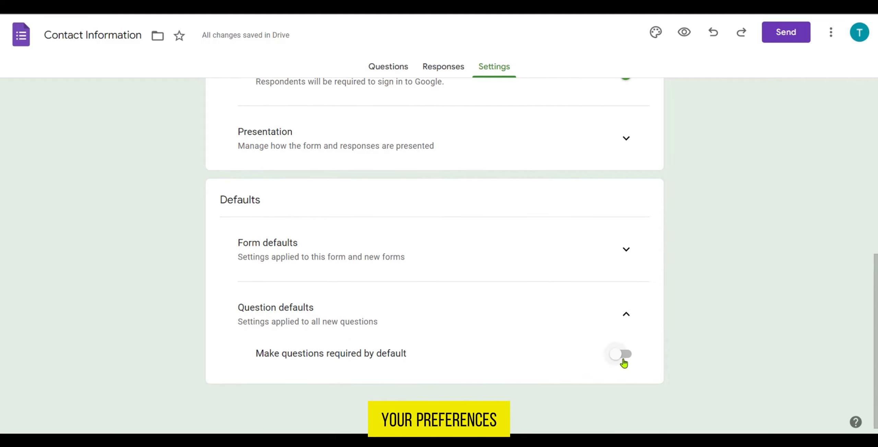
{"action": "scroll", "coordinate": [624, 364], "scroll_direction": "up", "scroll_amount": 6}
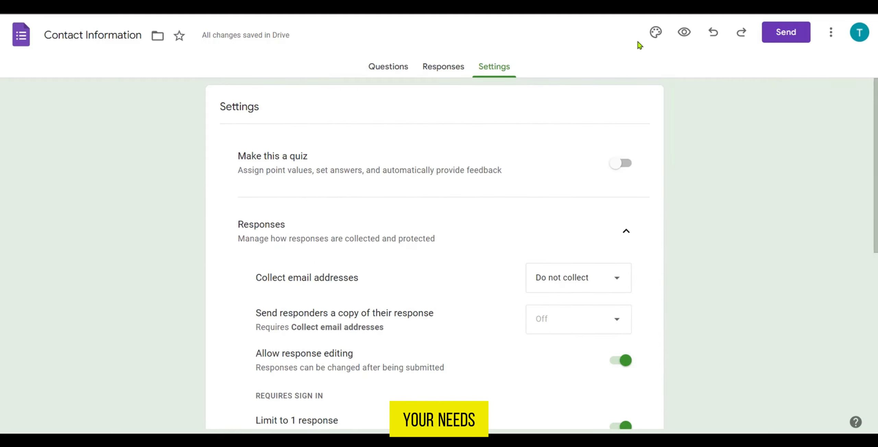
Change the form's theme color to Purple #673ab7
{"action": "left_click", "coordinate": [660, 35]}
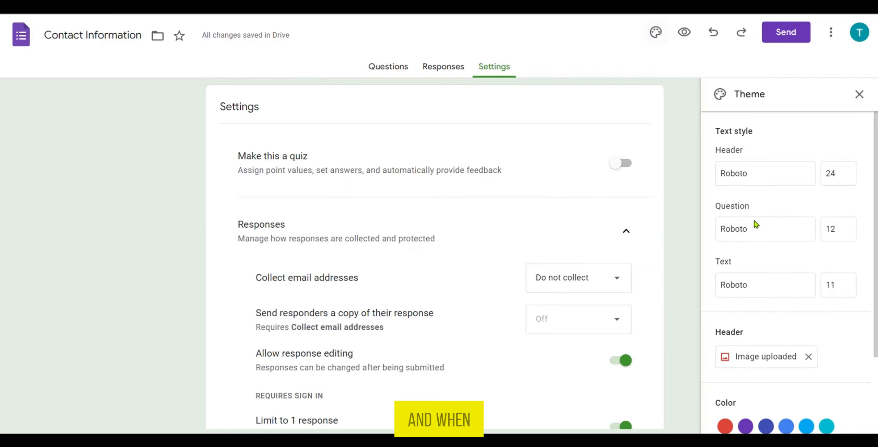
{"action": "scroll", "coordinate": [758, 260], "scroll_direction": "down", "scroll_amount": 3}
{"action": "left_click", "coordinate": [746, 325]}
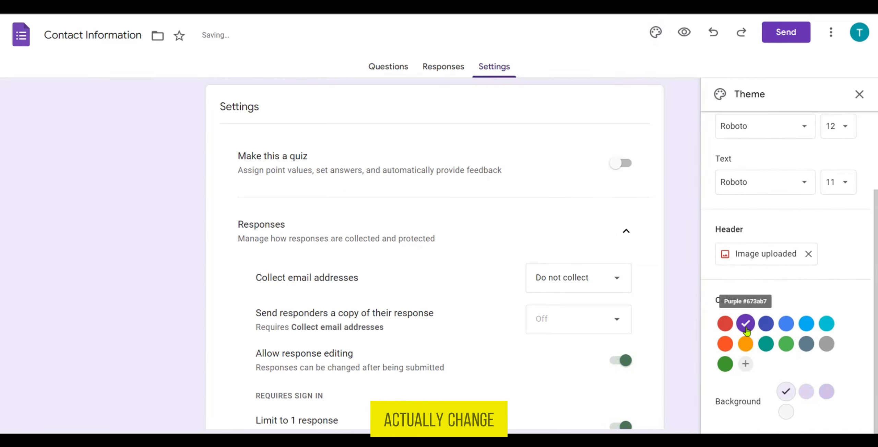
Try blue, green and cyan theme colors for the form, settle on orange, and close the theme settings
{"action": "left_click", "coordinate": [766, 324]}
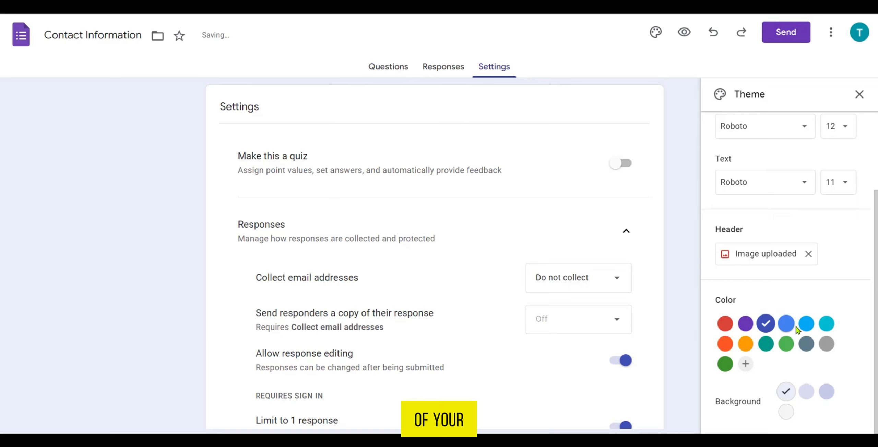
{"action": "left_click", "coordinate": [786, 347]}
{"action": "left_click", "coordinate": [827, 328]}
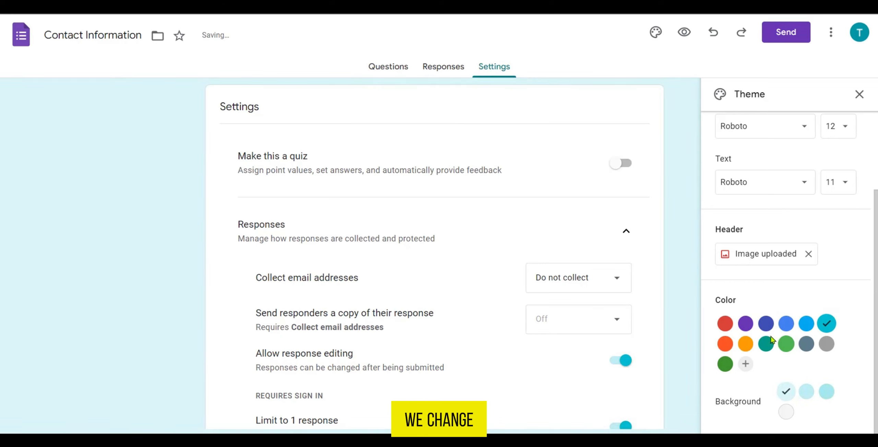
{"action": "left_click", "coordinate": [746, 343]}
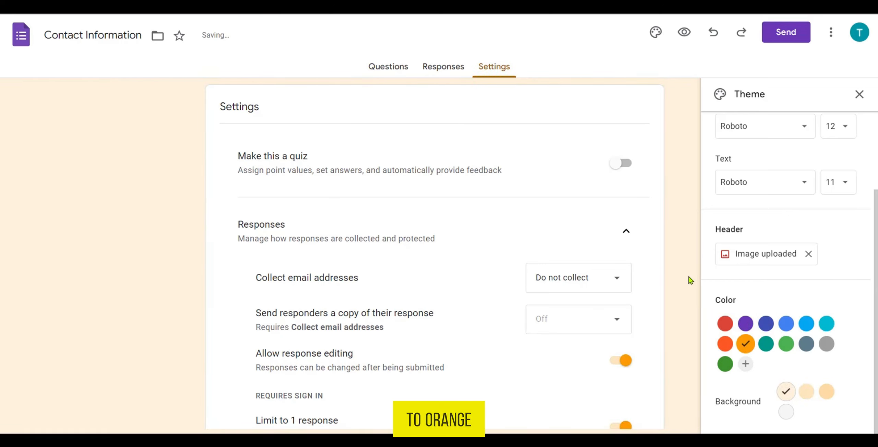
{"action": "scroll", "coordinate": [774, 260], "scroll_direction": "up", "scroll_amount": 3}
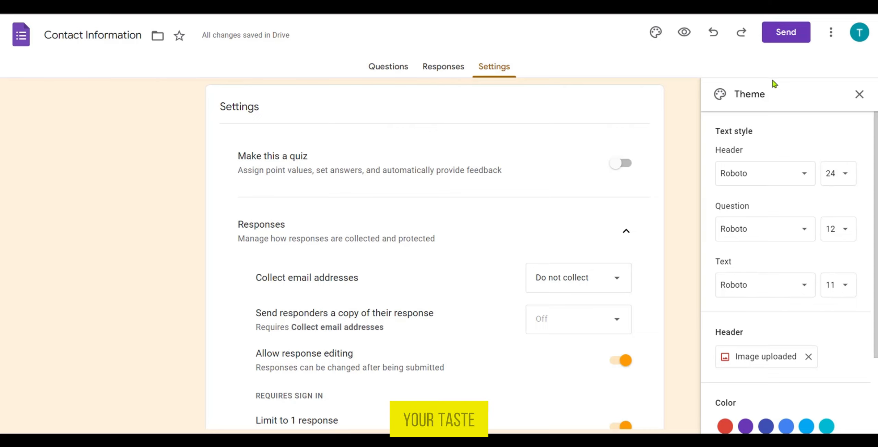
{"action": "left_click", "coordinate": [689, 100]}
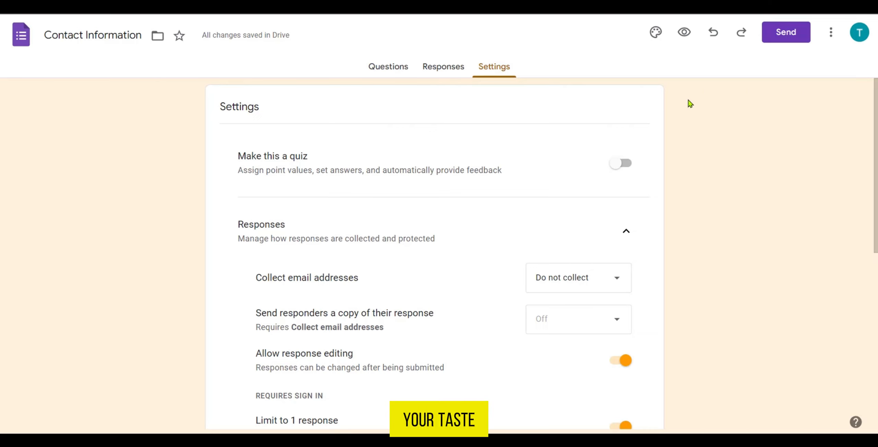
Preview the form as respondents see it, examining the header, orange theme and all questions, and return to the editor
{"action": "left_click", "coordinate": [685, 37]}
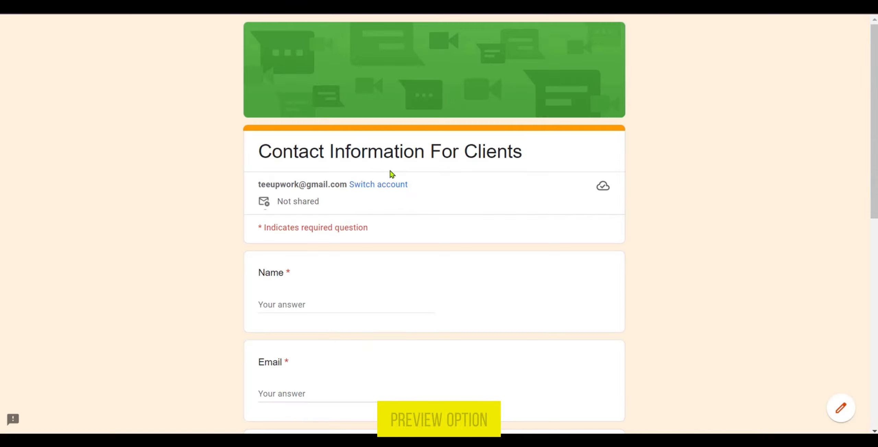
{"action": "scroll", "coordinate": [392, 174], "scroll_direction": "down", "scroll_amount": 5}
{"action": "scroll", "coordinate": [392, 174], "scroll_direction": "down", "scroll_amount": 8}
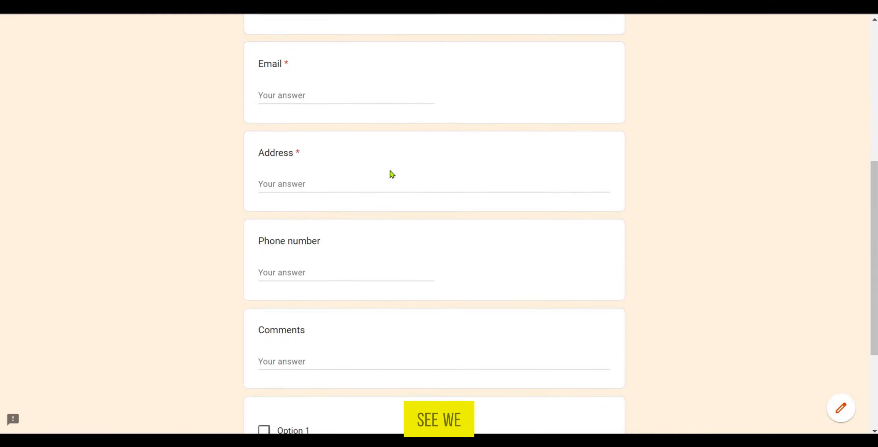
{"action": "scroll", "coordinate": [473, 205], "scroll_direction": "up", "scroll_amount": 8}
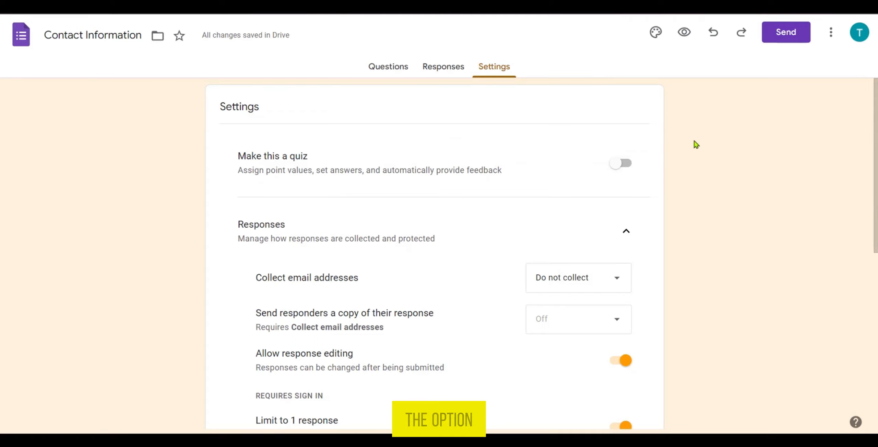
{"action": "left_click", "coordinate": [831, 33]}
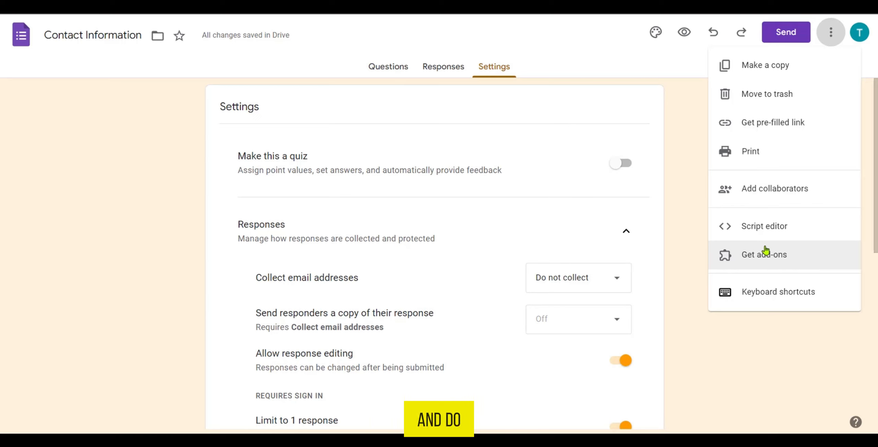
{"action": "left_click", "coordinate": [681, 154]}
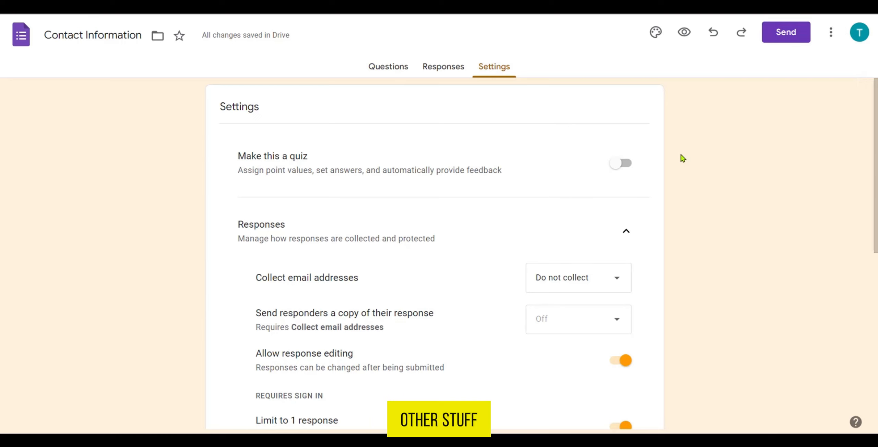
Examine the options for sending the form by email, by link and as embedded HTML
{"action": "left_click", "coordinate": [780, 37]}
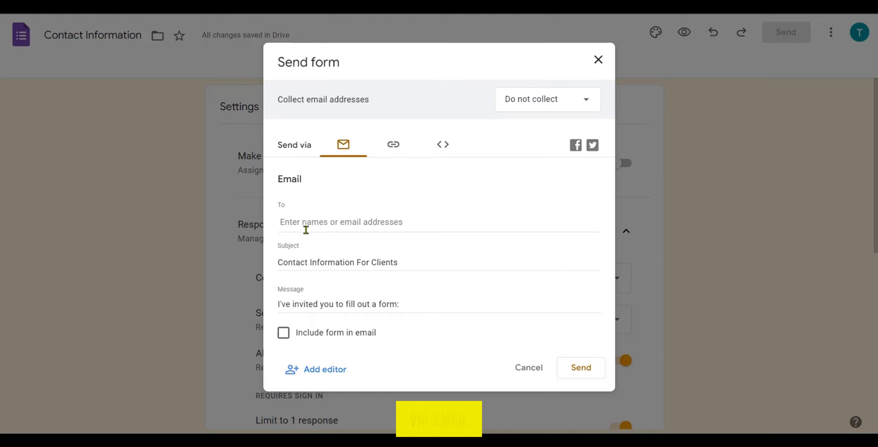
{"action": "left_click", "coordinate": [395, 151]}
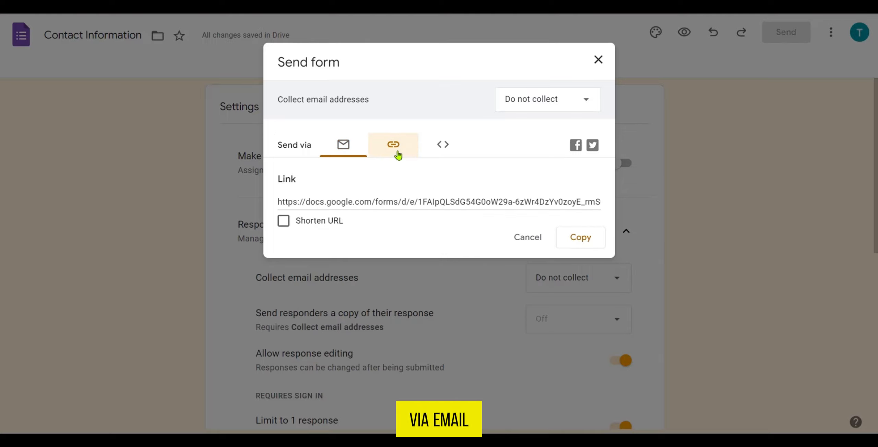
{"action": "left_click", "coordinate": [442, 145]}
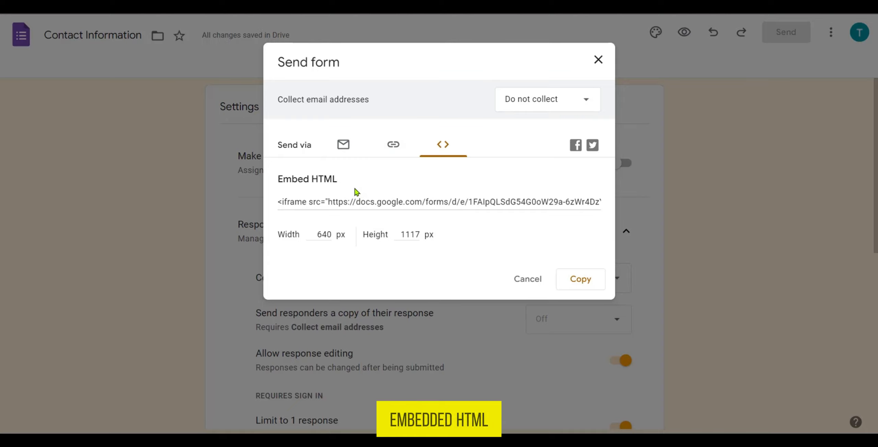